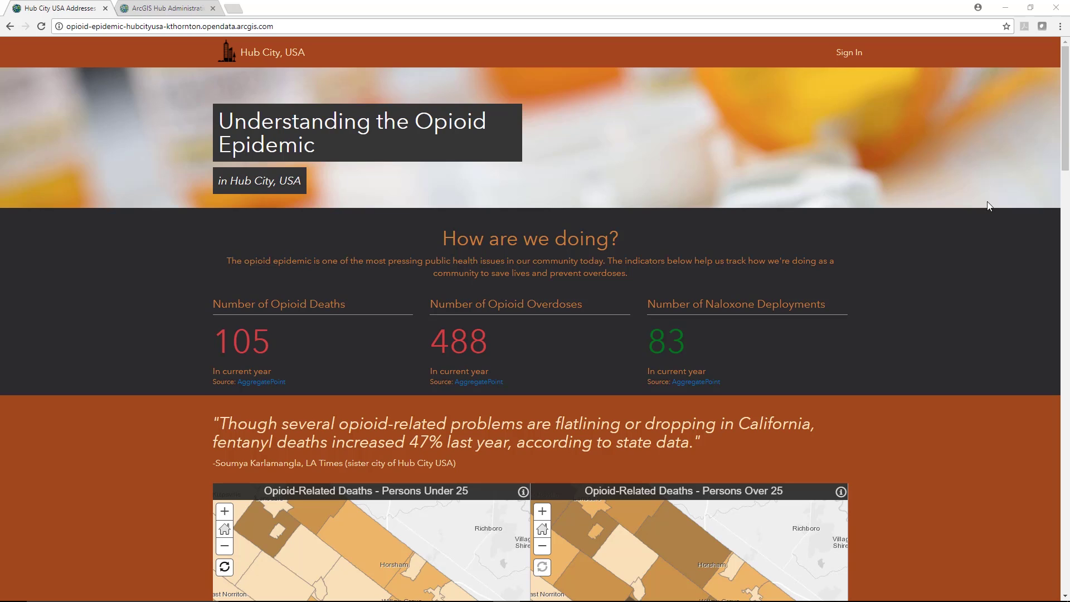
- Scroll to the deaths maps and pan them to the Harleysville and Lansdale area
{"action": "left_click_drag", "start_coordinate": [1064, 144], "coordinate": [1066, 217]}
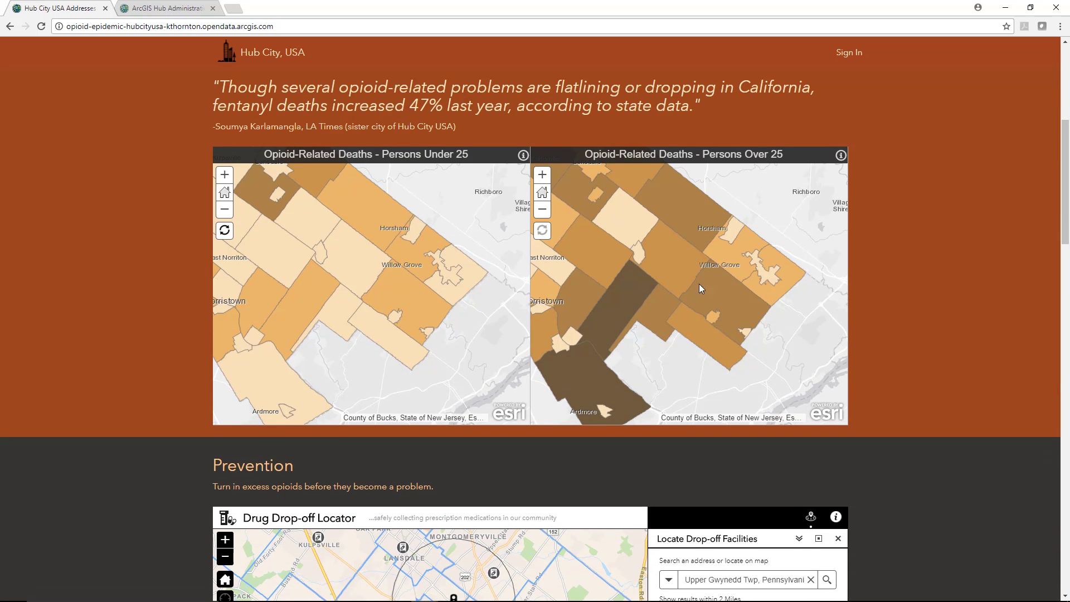
{"action": "left_click_drag", "start_coordinate": [333, 226], "coordinate": [457, 334]}
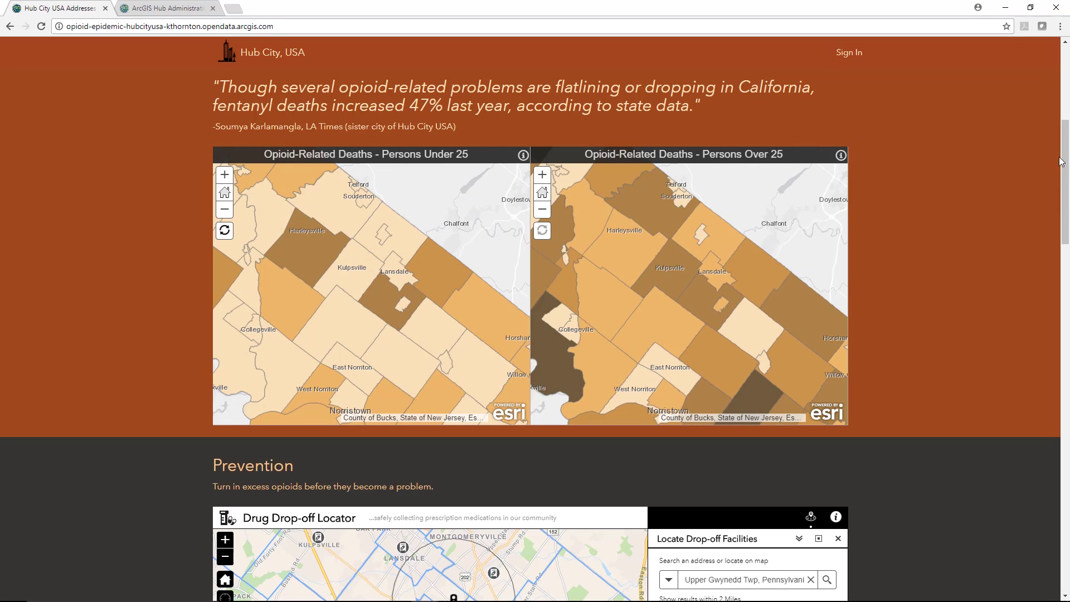
{"action": "left_click_drag", "start_coordinate": [1064, 159], "coordinate": [1064, 242]}
- Re-search the drug drop-off locator near Lansdale, then bring up the Report Activity link options
{"action": "left_click", "coordinate": [811, 205]}
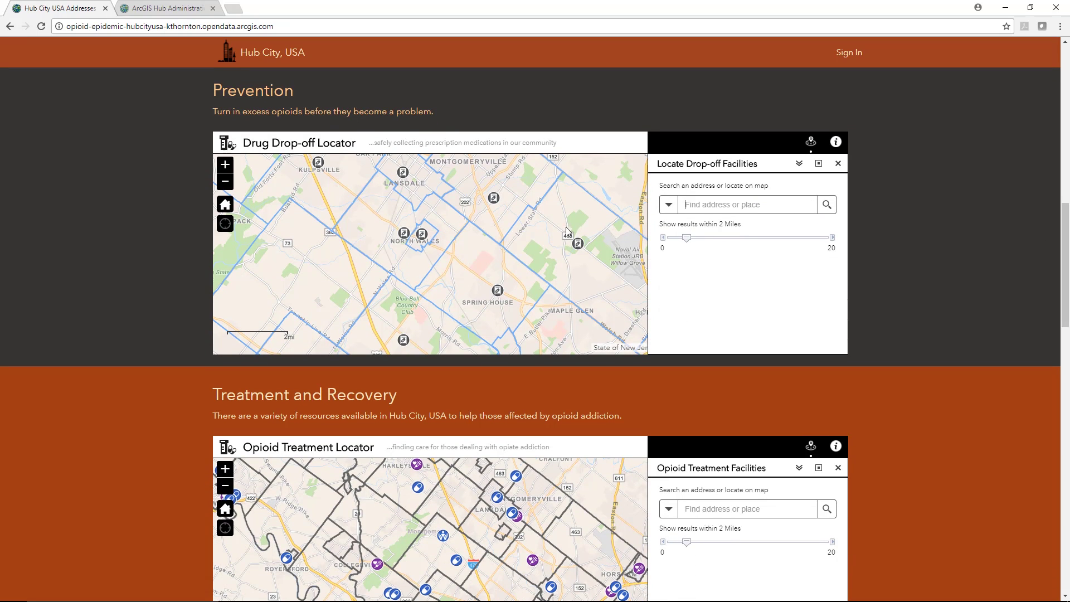
{"action": "left_click", "coordinate": [406, 191]}
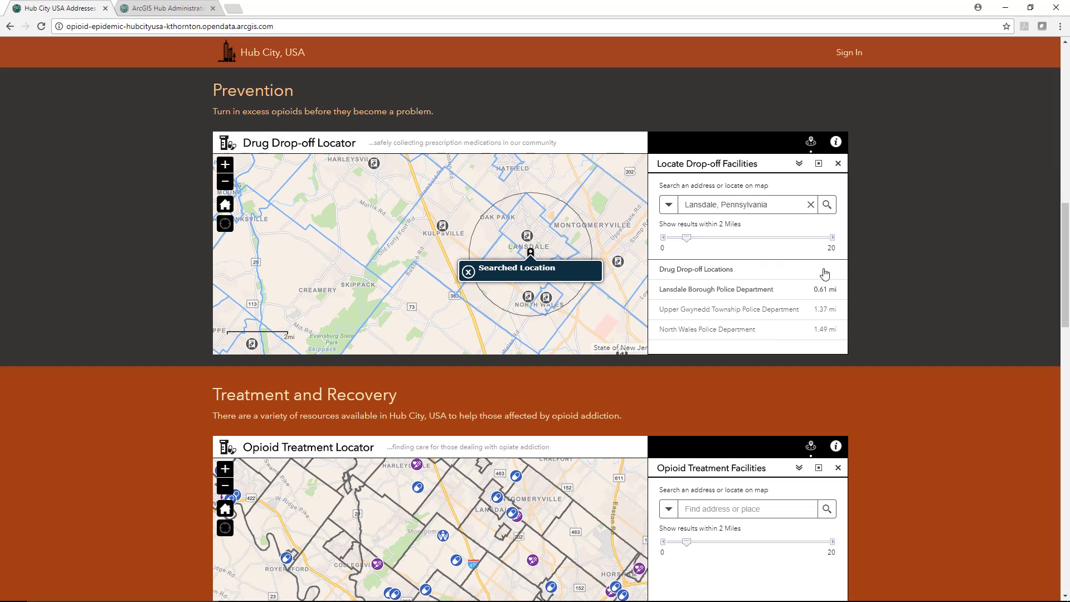
{"action": "left_click_drag", "start_coordinate": [1062, 226], "coordinate": [1047, 344]}
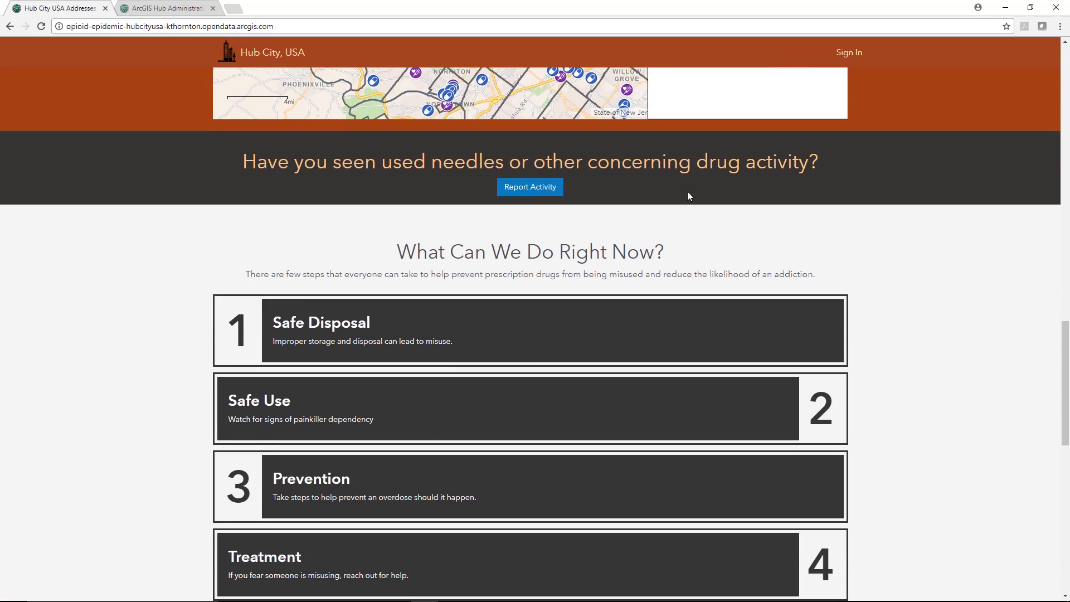
{"action": "right_click", "coordinate": [544, 192]}
- Open the Survey123 Drug Activity Reporter form in a new tab, review it, and return to Hub City
{"action": "left_click", "coordinate": [570, 198]}
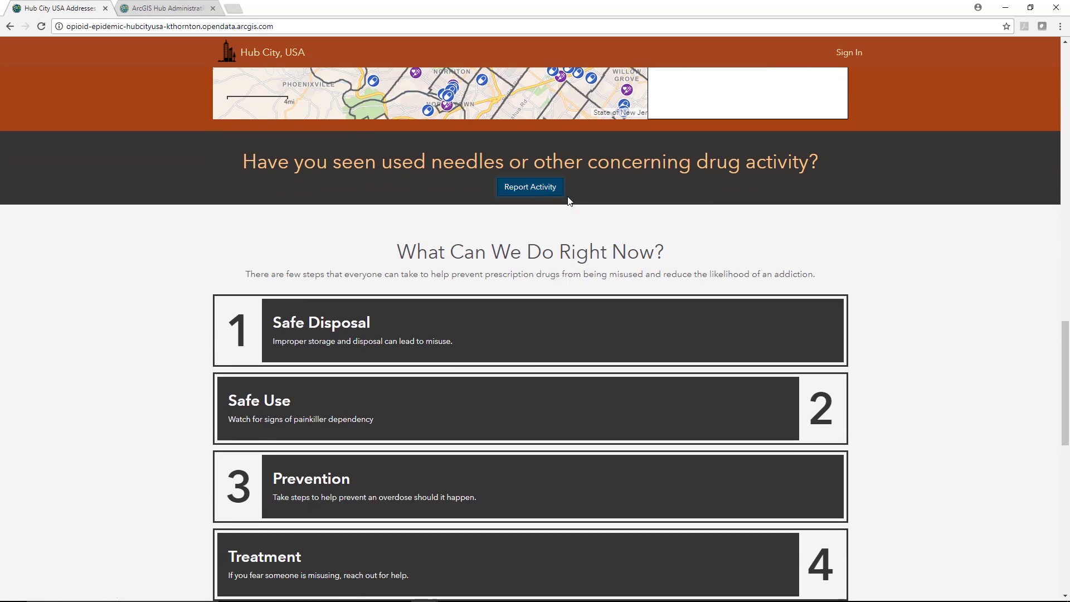
{"action": "left_click", "coordinate": [166, 9]}
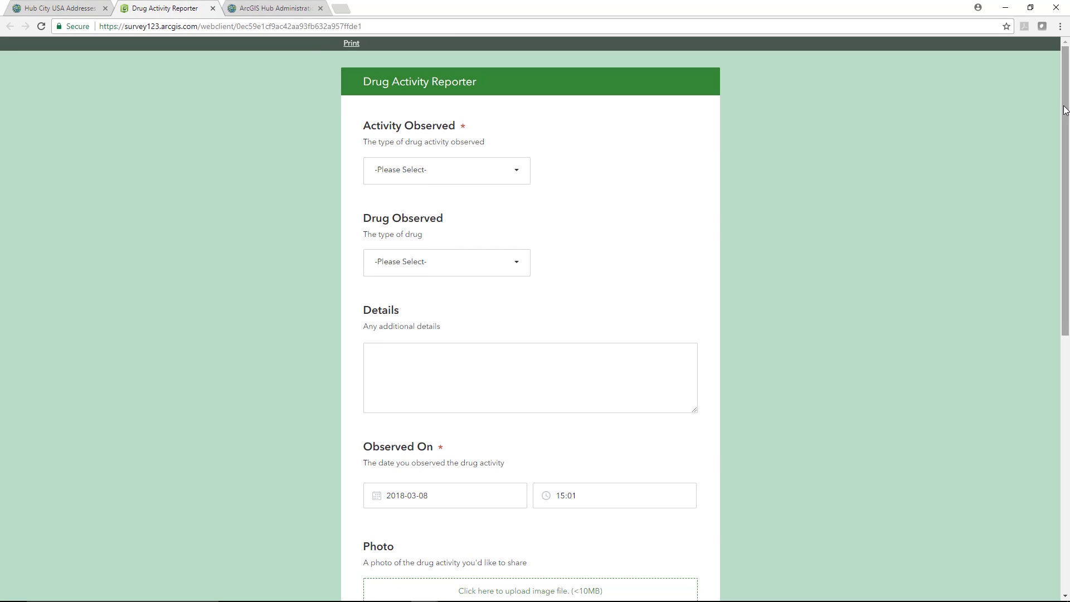
{"action": "left_click_drag", "start_coordinate": [1064, 110], "coordinate": [1064, 366]}
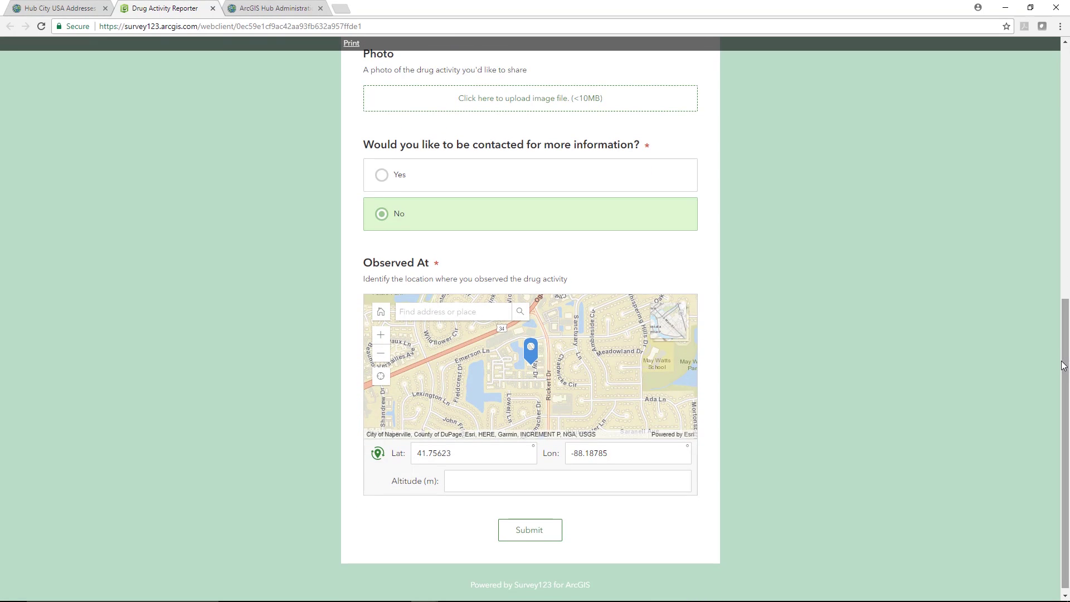
{"action": "left_click", "coordinate": [82, 14]}
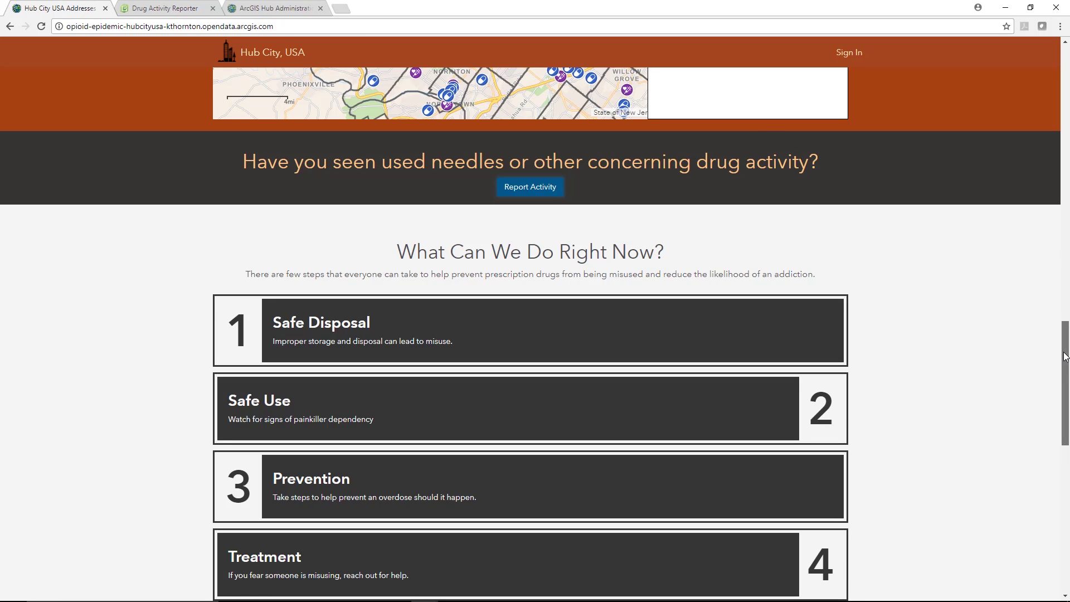
- Open the Civic Hackathon - Public Health Challenge events page in a new tab and return
{"action": "scroll", "coordinate": [1064, 356], "scroll_direction": "down", "scroll_amount": 8}
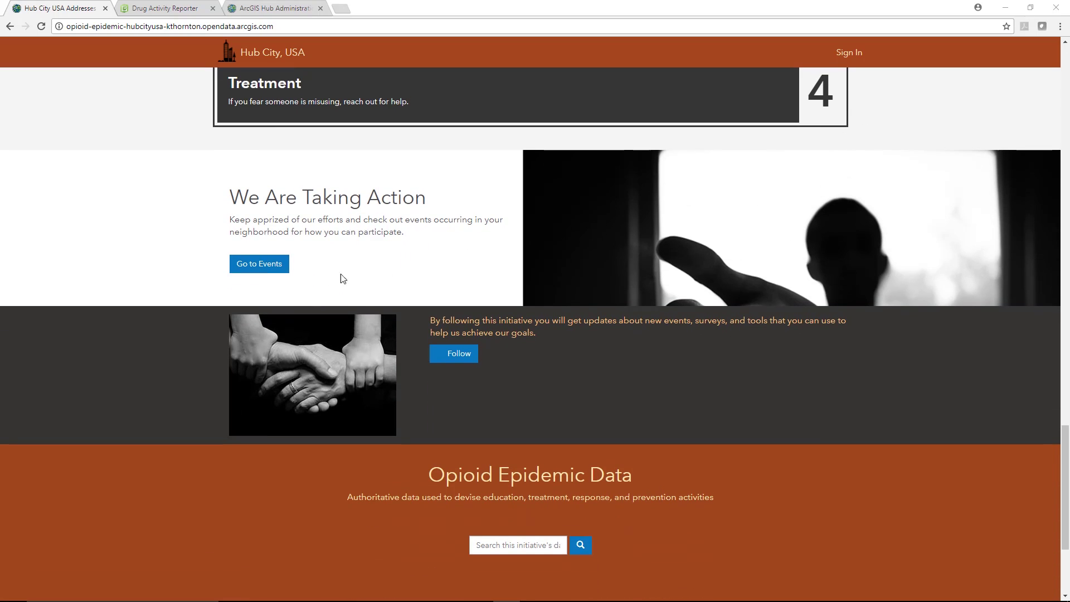
{"action": "right_click", "coordinate": [264, 269]}
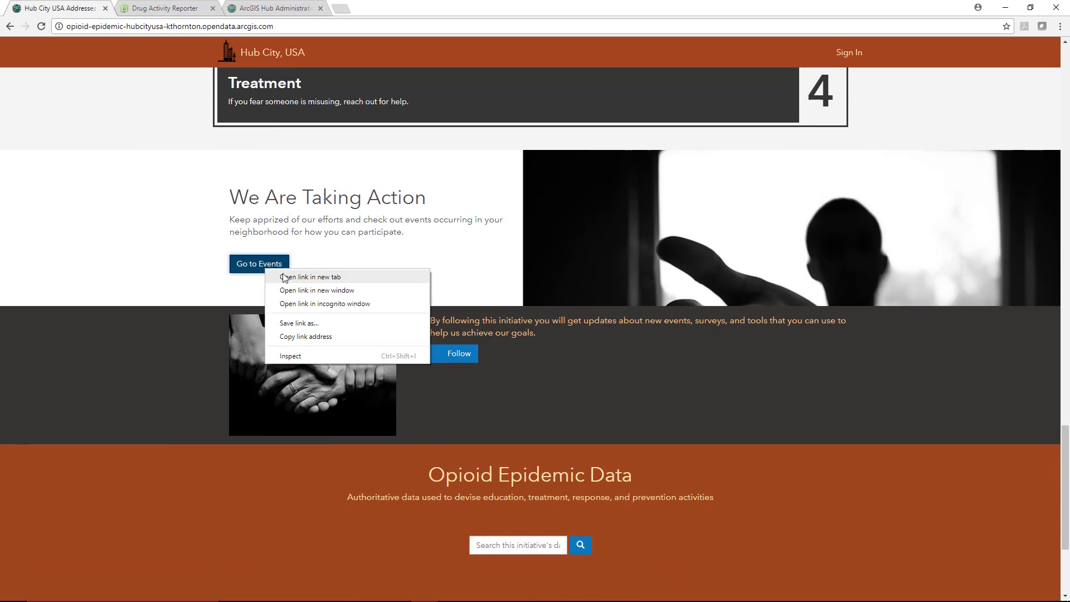
{"action": "left_click", "coordinate": [309, 277]}
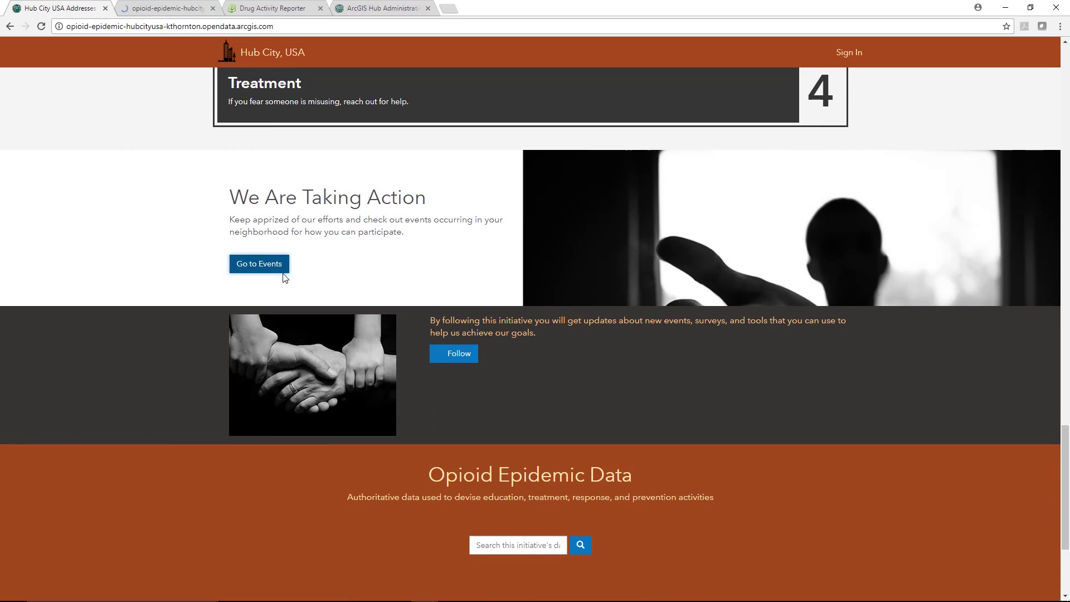
{"action": "left_click", "coordinate": [191, 9]}
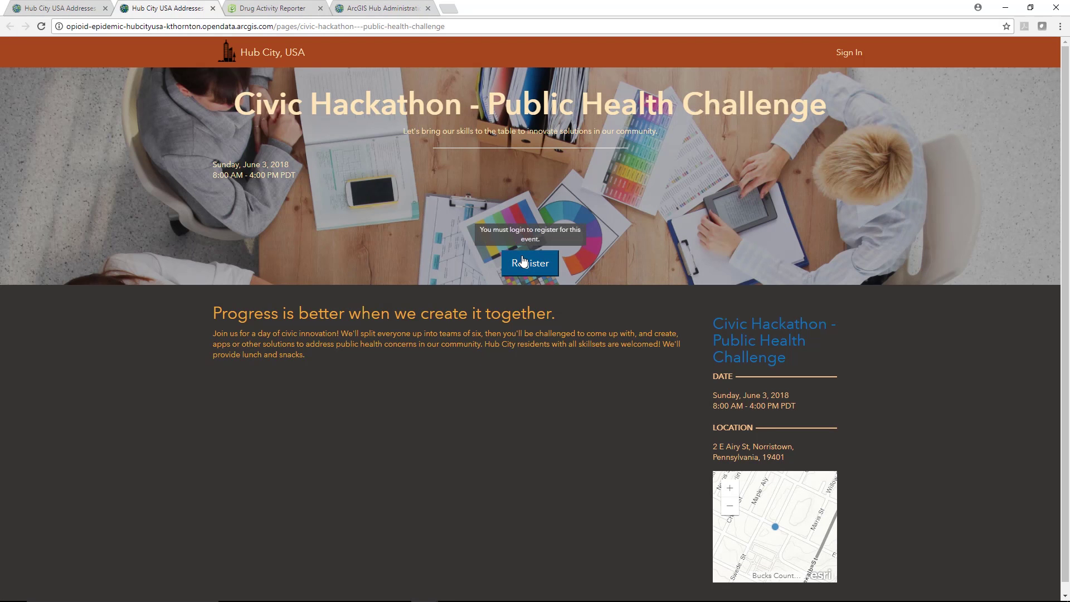
{"action": "left_click", "coordinate": [81, 9]}
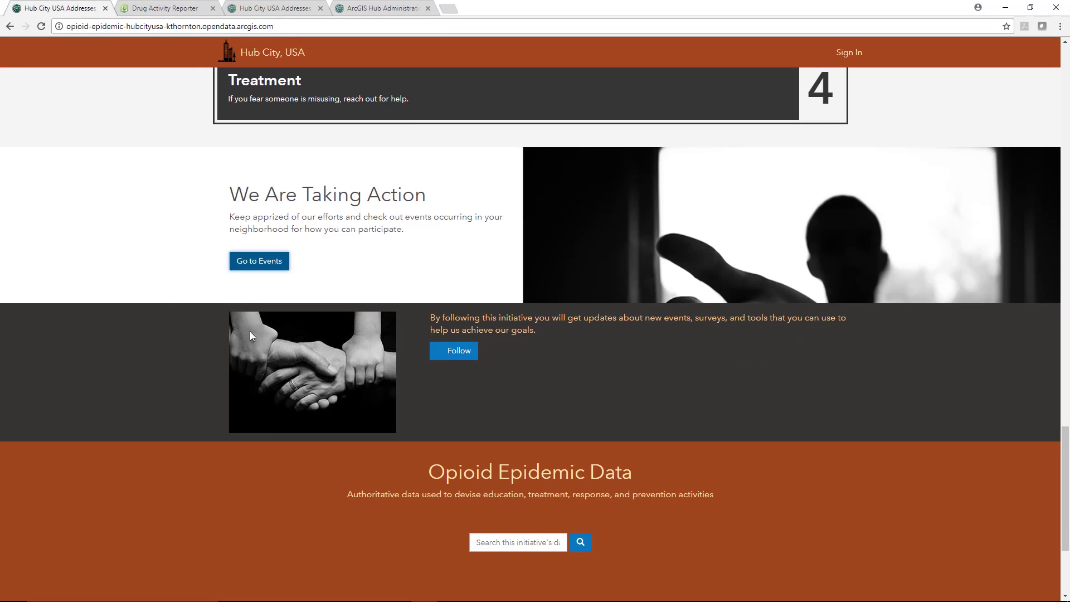
- Try following the opioid initiative, dismiss the sign-in prompt, and reach the Opioid Epidemic Data section
{"action": "left_click", "coordinate": [458, 351]}
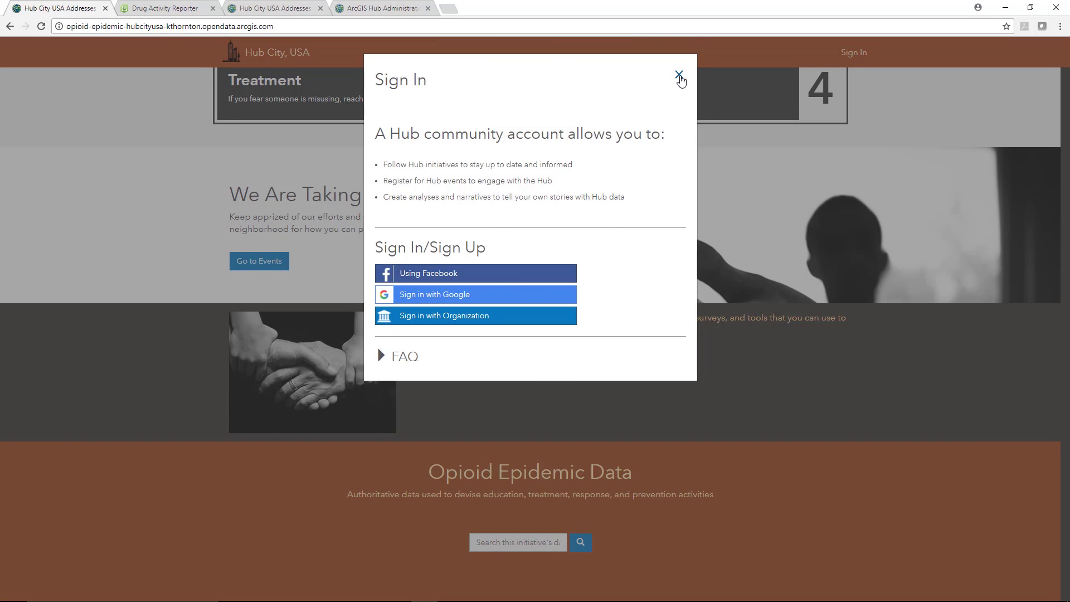
{"action": "left_click", "coordinate": [679, 77]}
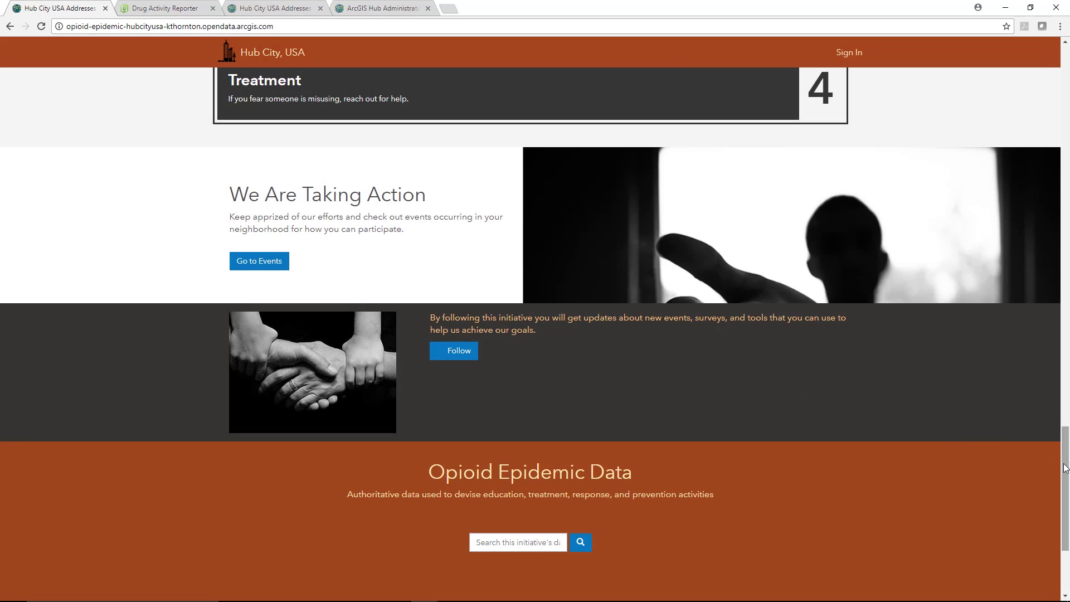
{"action": "left_click_drag", "start_coordinate": [1065, 468], "coordinate": [1054, 513]}
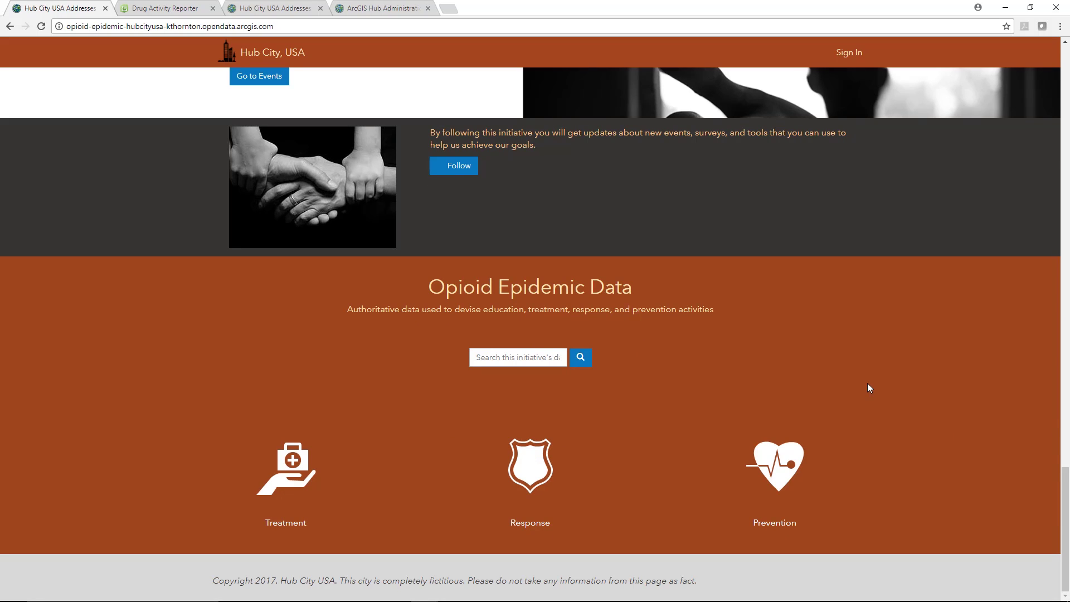
- In Hub Administration, view the community members and their e-mail contact list
{"action": "left_click", "coordinate": [395, 7]}
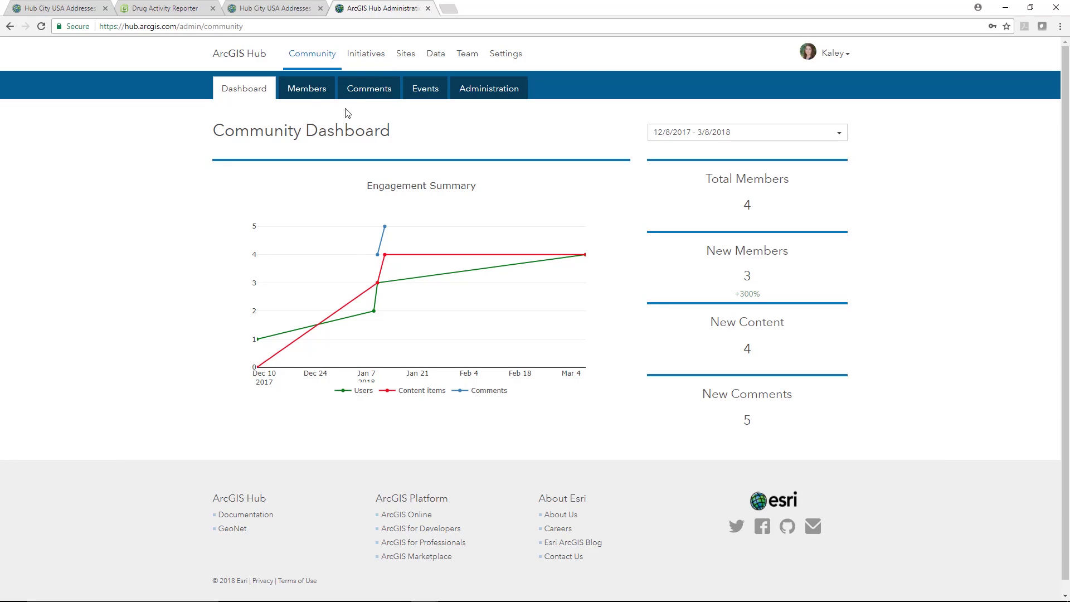
{"action": "left_click", "coordinate": [314, 94]}
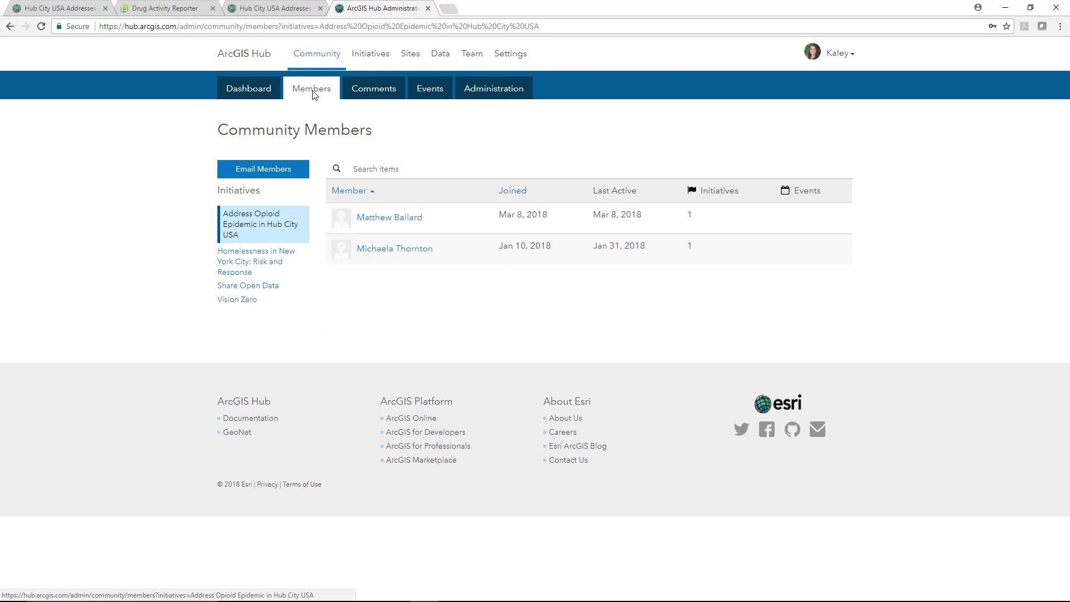
{"action": "left_click", "coordinate": [290, 177]}
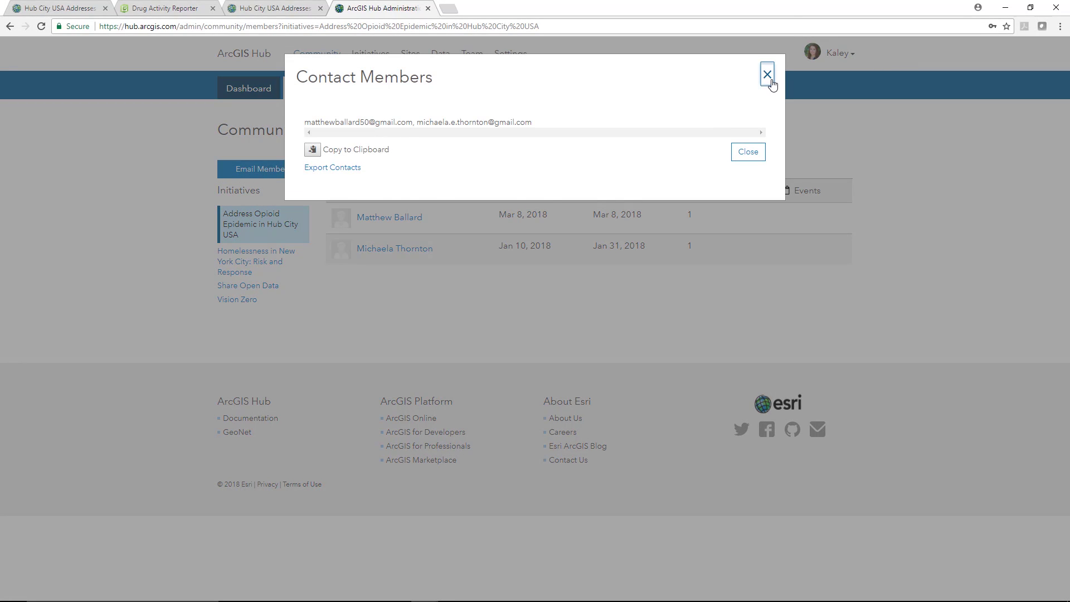
{"action": "left_click", "coordinate": [767, 75]}
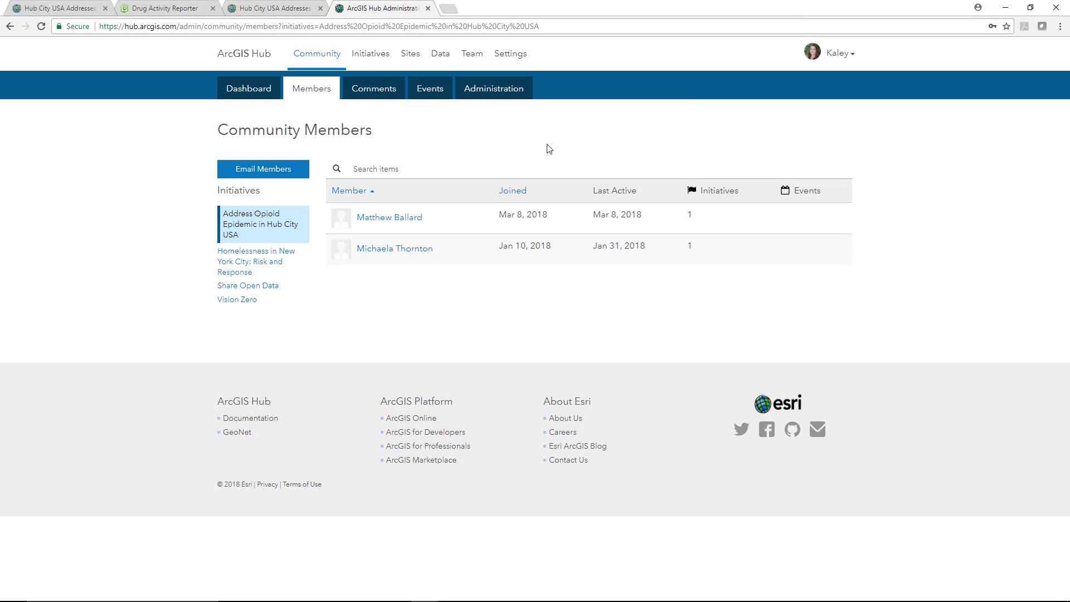
- Show the Civic Hackathon event's edit and cancel options in Manage Events, then view Comments
{"action": "left_click", "coordinate": [431, 99]}
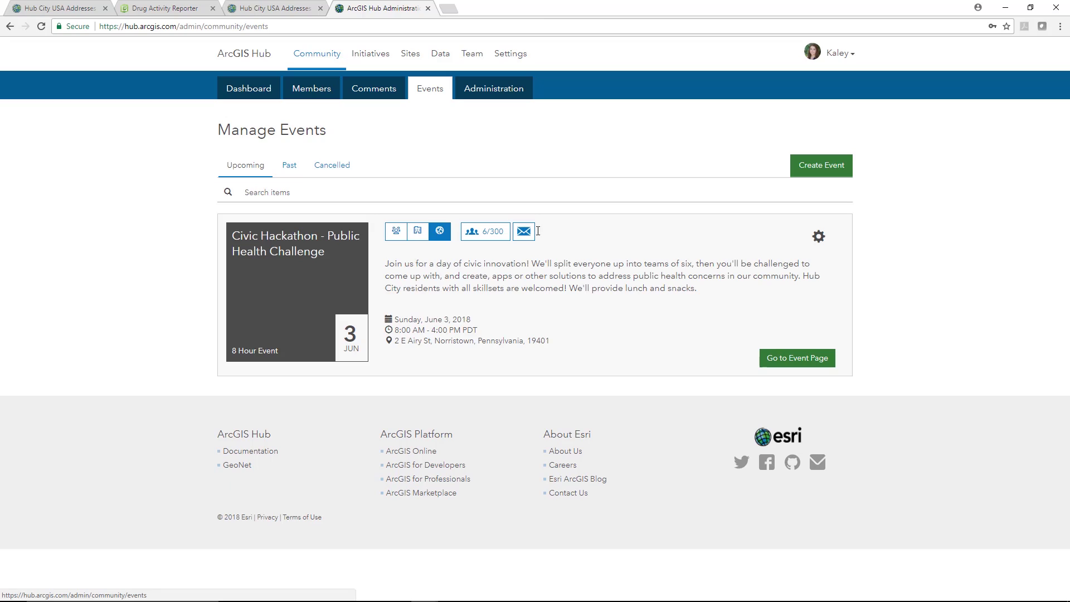
{"action": "left_click", "coordinate": [818, 236]}
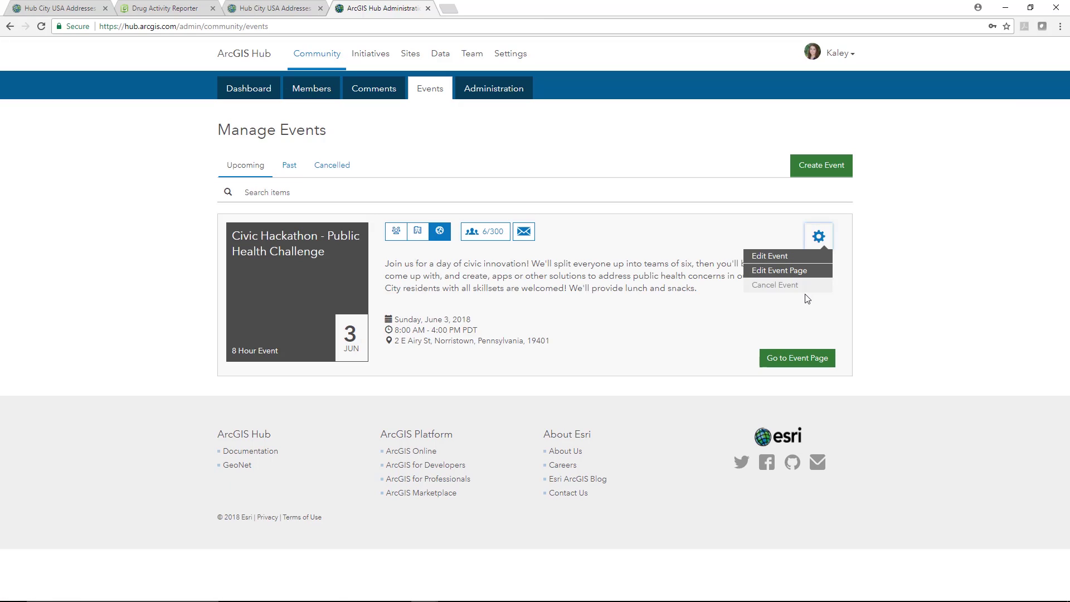
{"action": "left_click", "coordinate": [365, 96]}
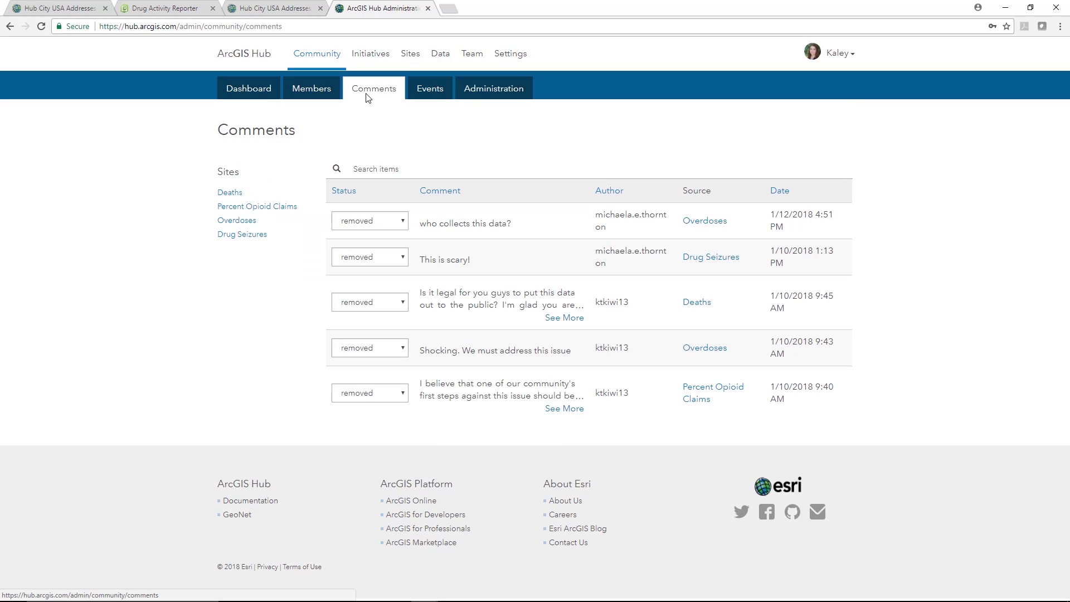
- Leave the first comment's status as Removed, then browse the Active Initiatives and gallery
{"action": "left_click", "coordinate": [399, 223]}
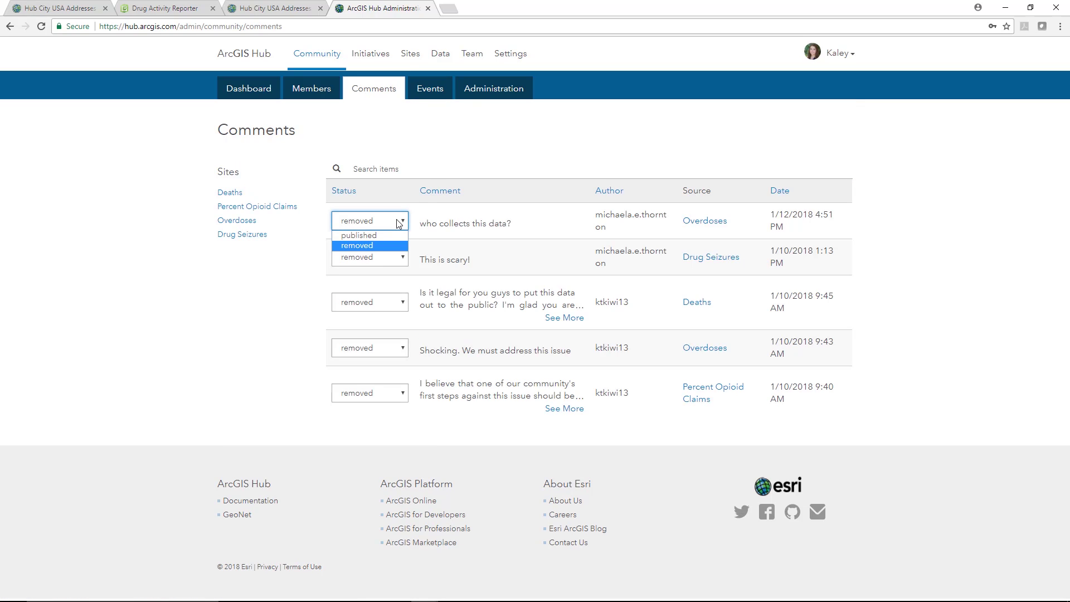
{"action": "left_click", "coordinate": [398, 224]}
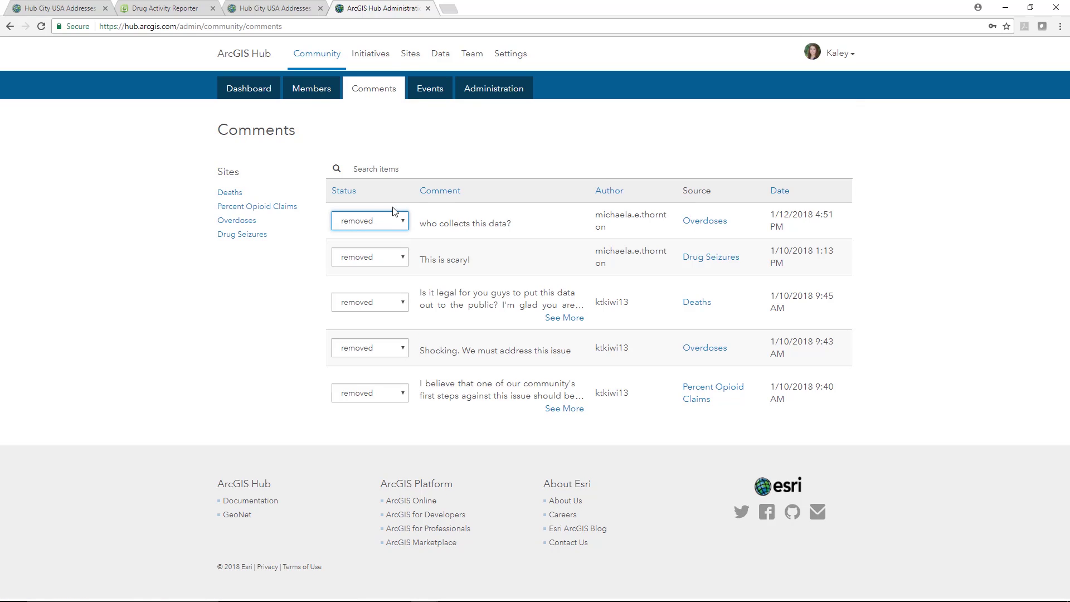
{"action": "left_click", "coordinate": [369, 58]}
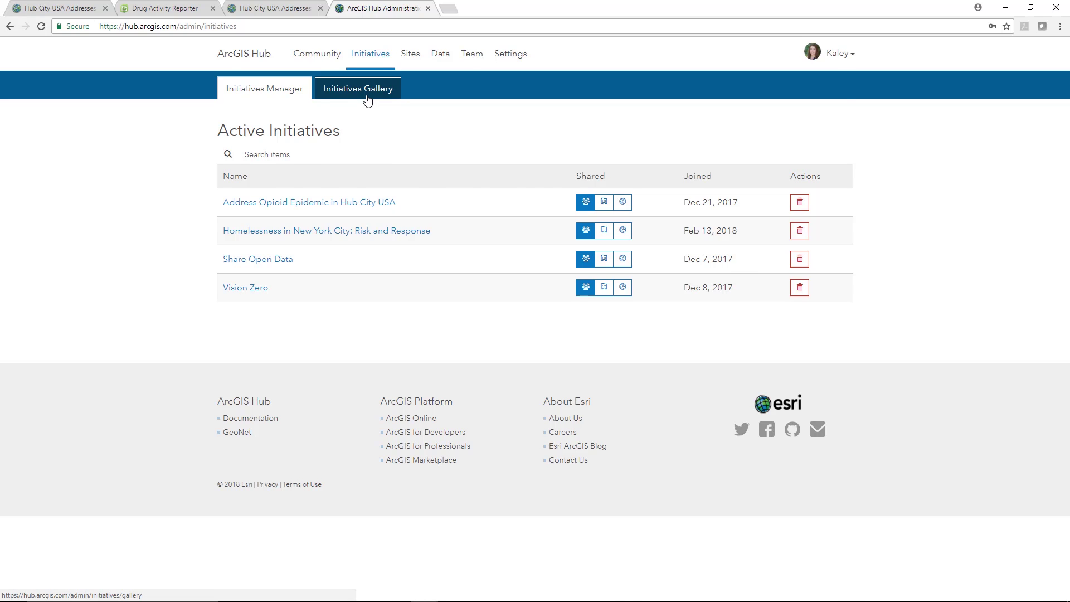
{"action": "left_click", "coordinate": [367, 100]}
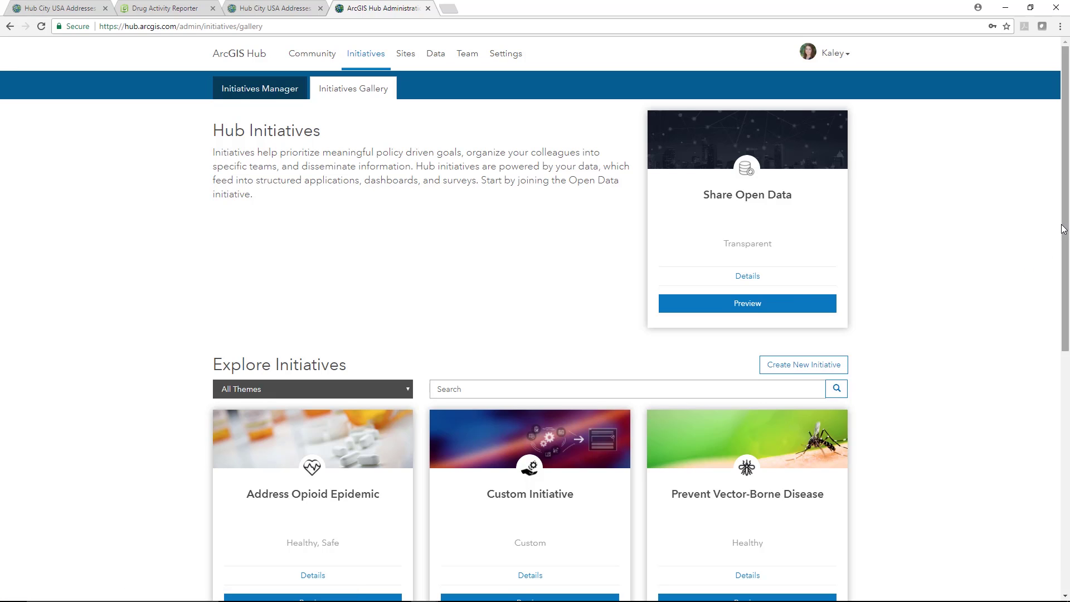
- Preview the Address Opioid Epidemic template, showing its Educate the Community step
{"action": "left_click_drag", "start_coordinate": [1061, 229], "coordinate": [1044, 350]}
{"action": "left_click", "coordinate": [392, 400]}
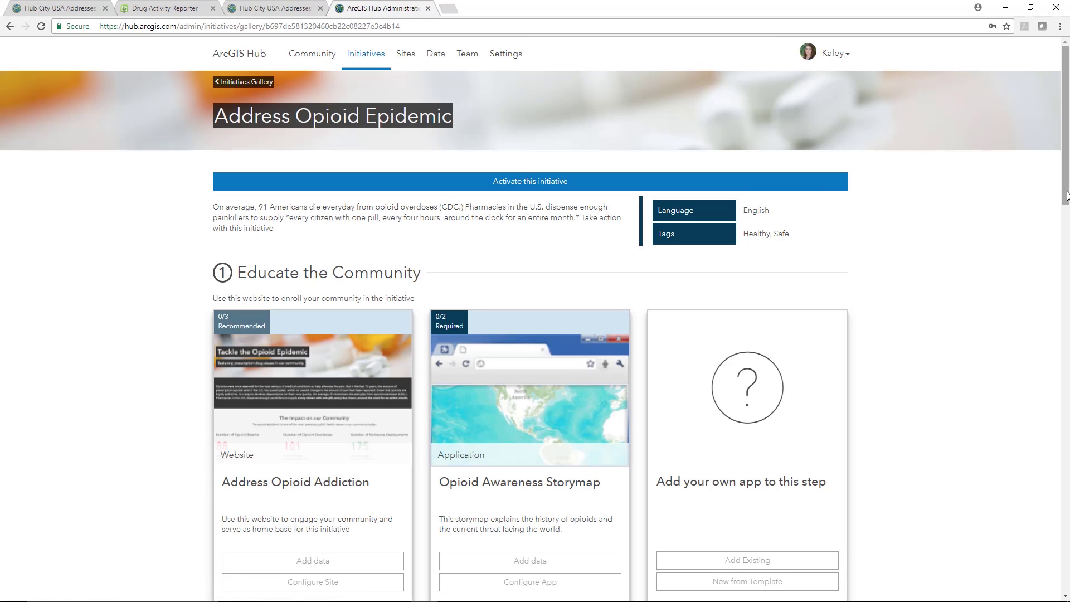
{"action": "left_click_drag", "start_coordinate": [1066, 195], "coordinate": [1029, 195]}
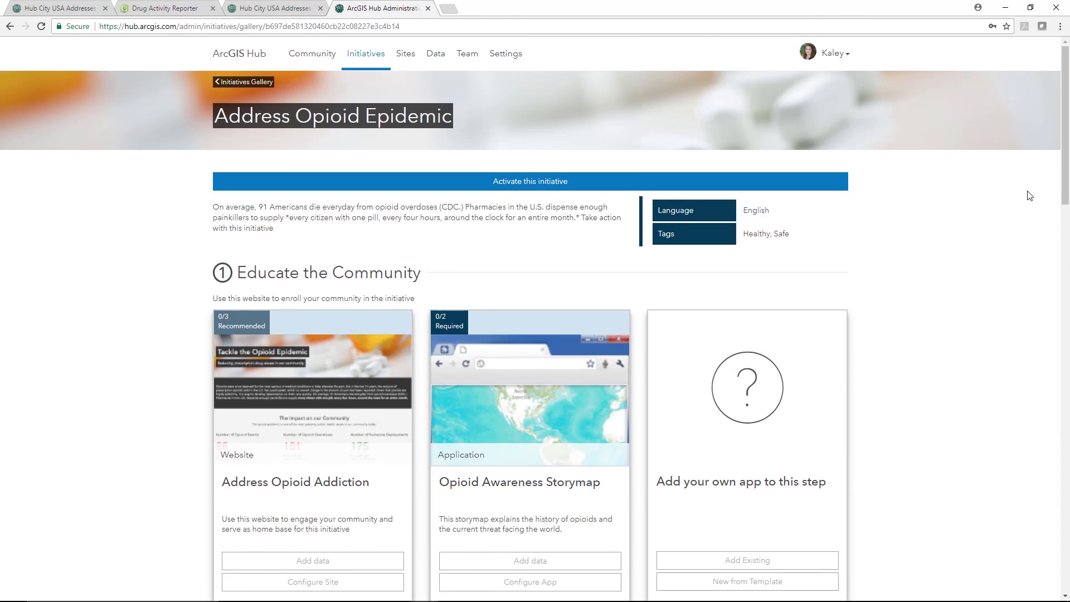
- Return to the Community Dashboard with its engagement chart and member, content and comment counts
{"action": "left_click", "coordinate": [314, 66]}
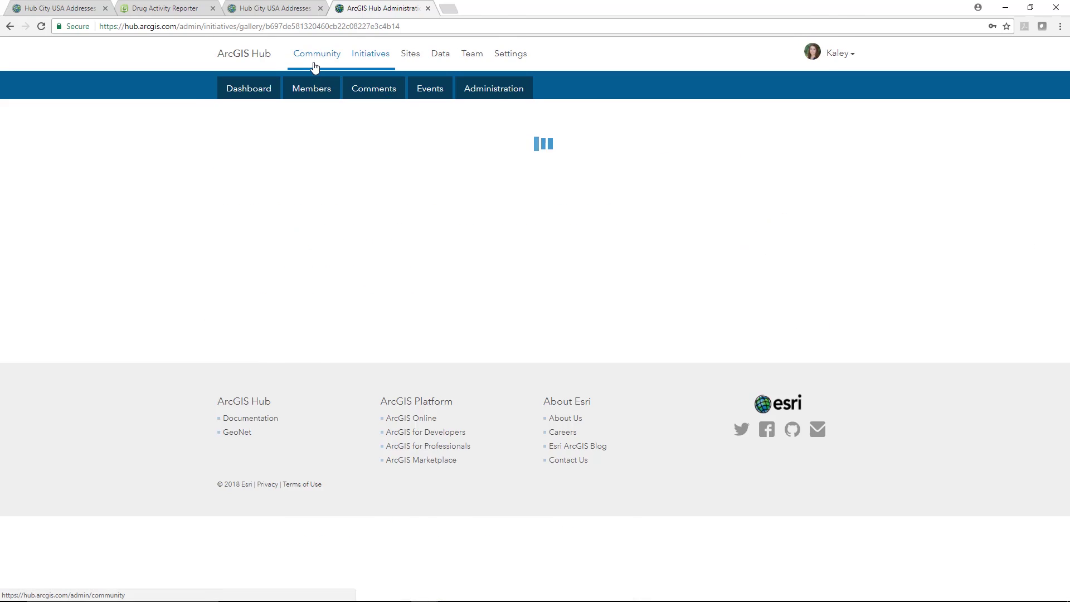